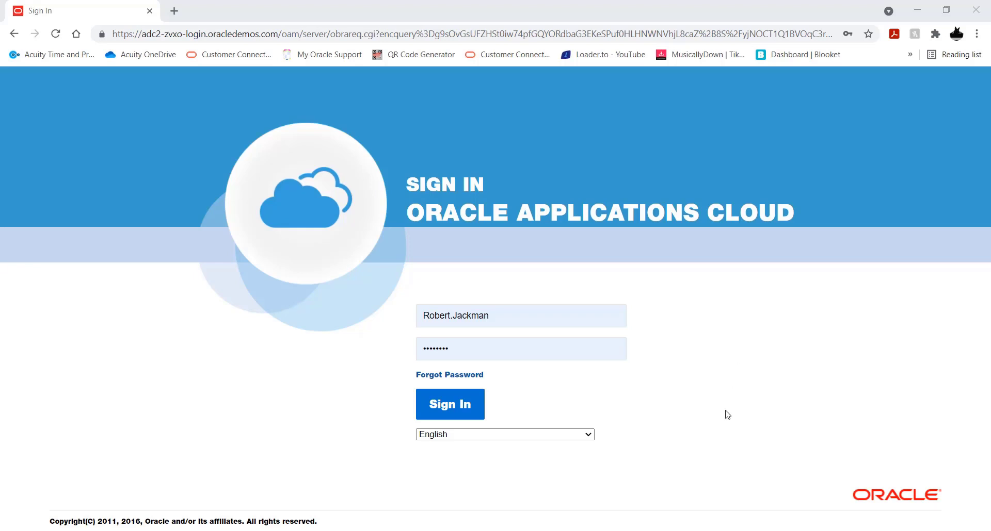
# Step: Sign in with the filled-in credentials and open the Security Console, dismissing its warning
pyautogui.click(436, 409)
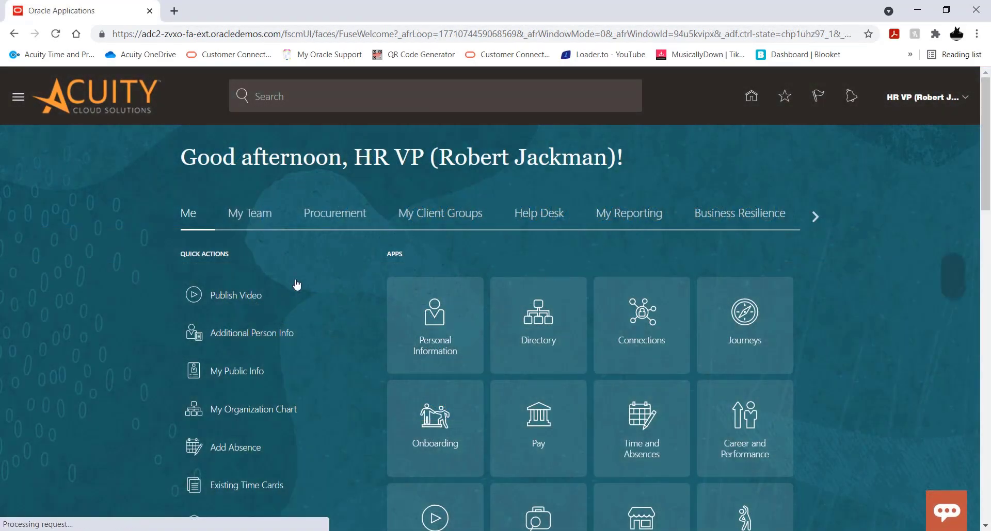
pyautogui.click(21, 102)
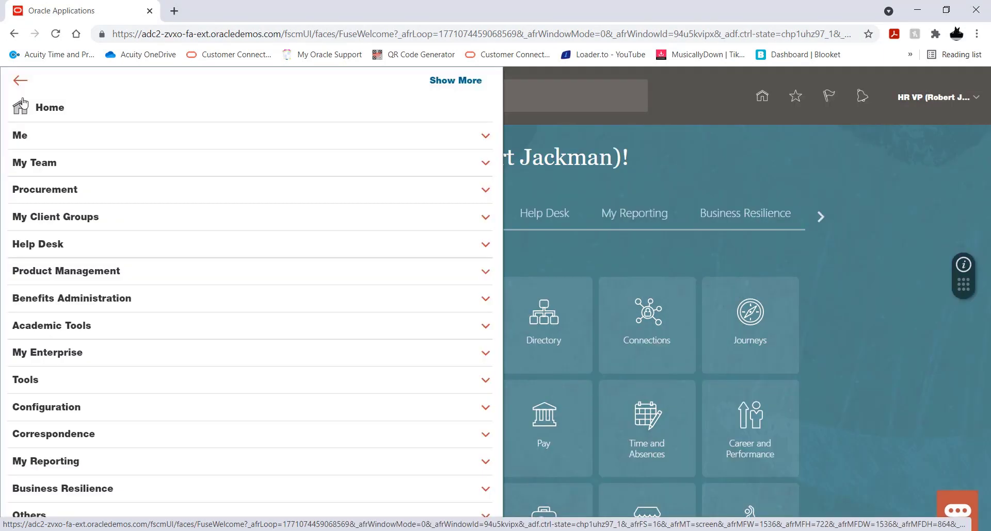
pyautogui.click(124, 386)
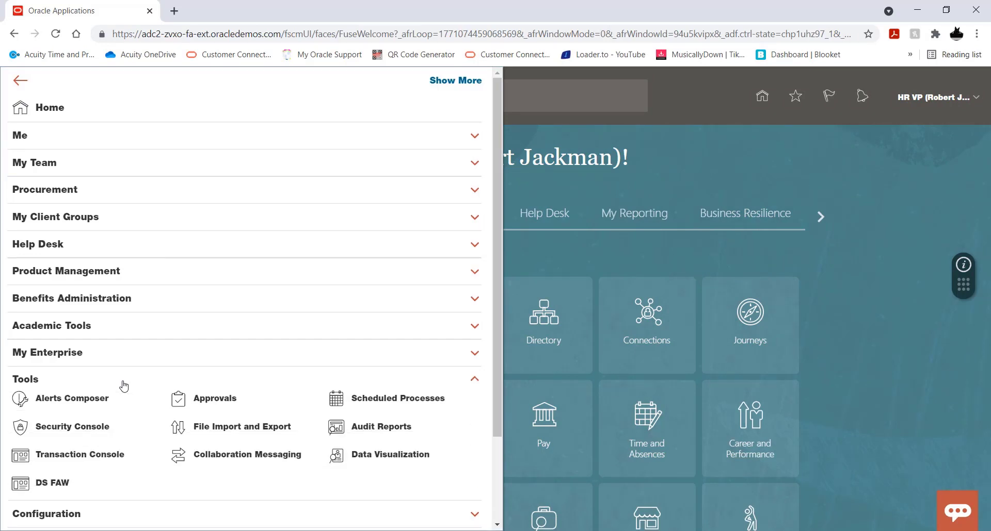
pyautogui.click(91, 432)
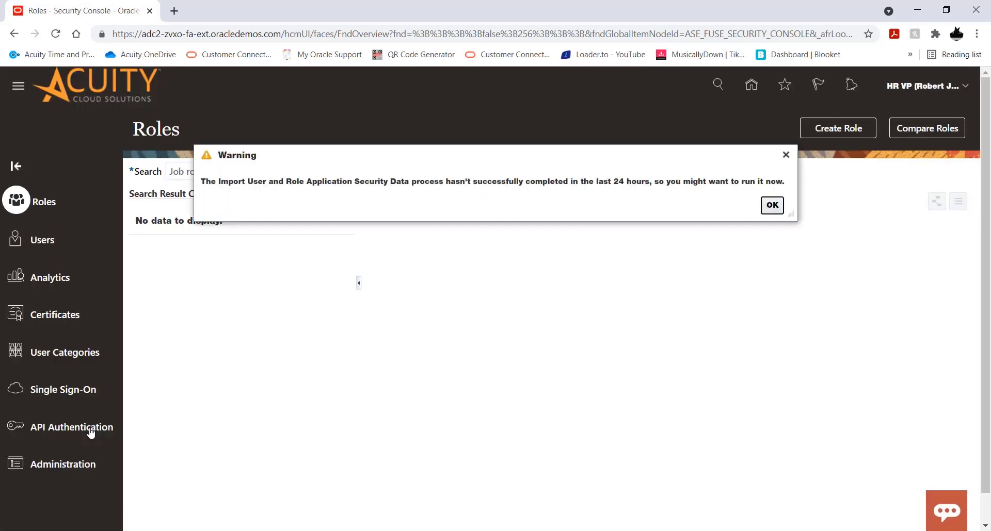
pyautogui.click(772, 205)
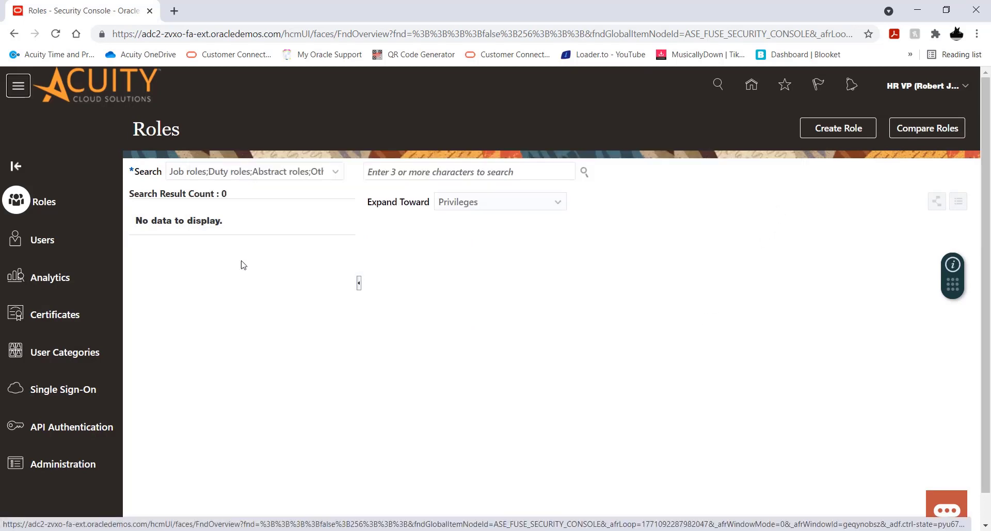
pyautogui.click(41, 241)
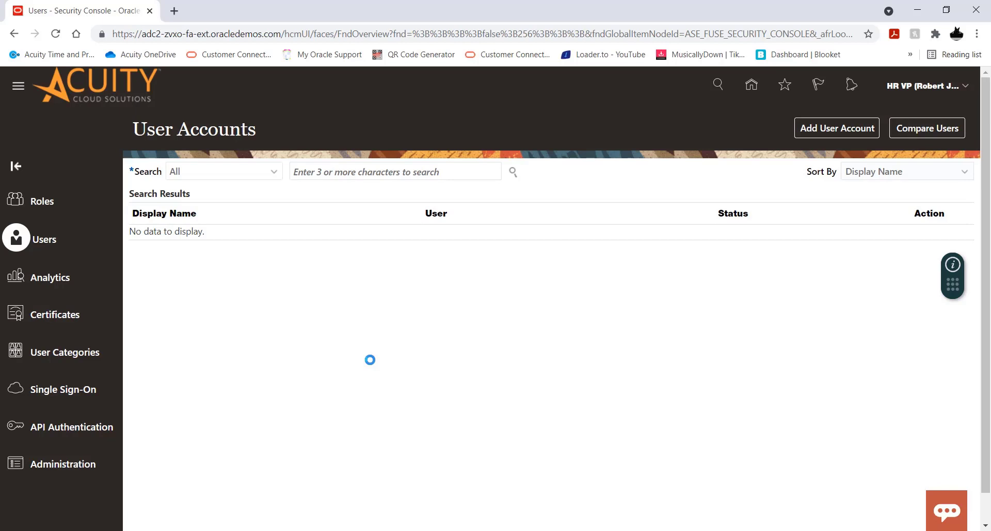
pyautogui.click(350, 171)
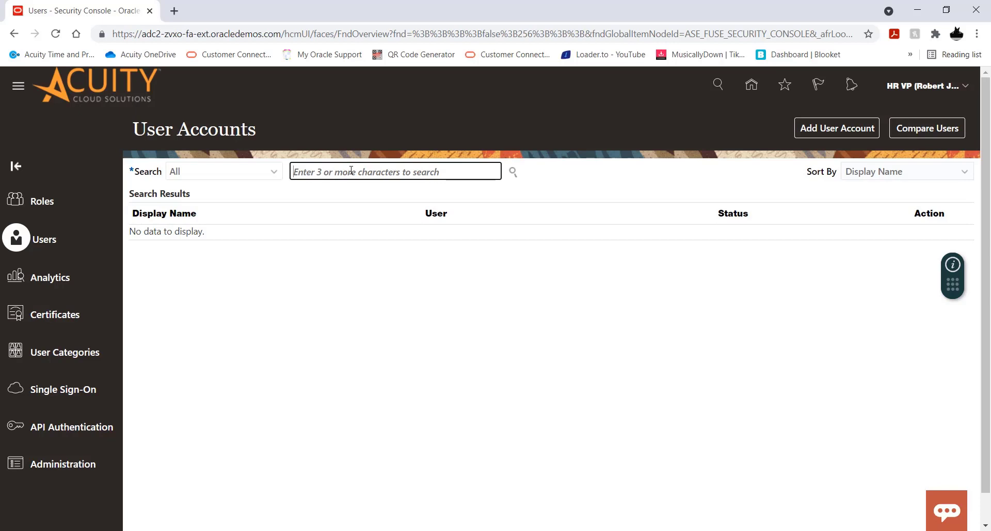
pyautogui.write('curtis')
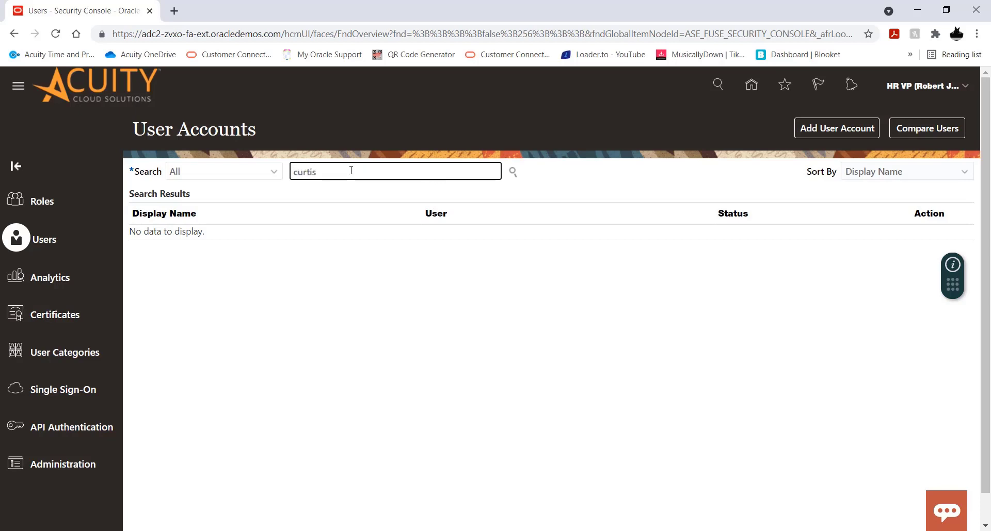
pyautogui.press('Return')
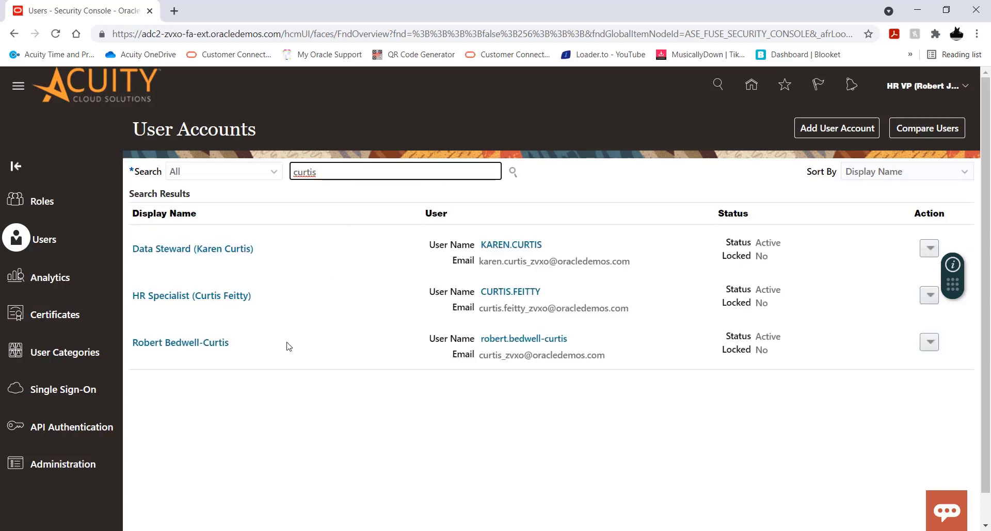
pyautogui.click(210, 302)
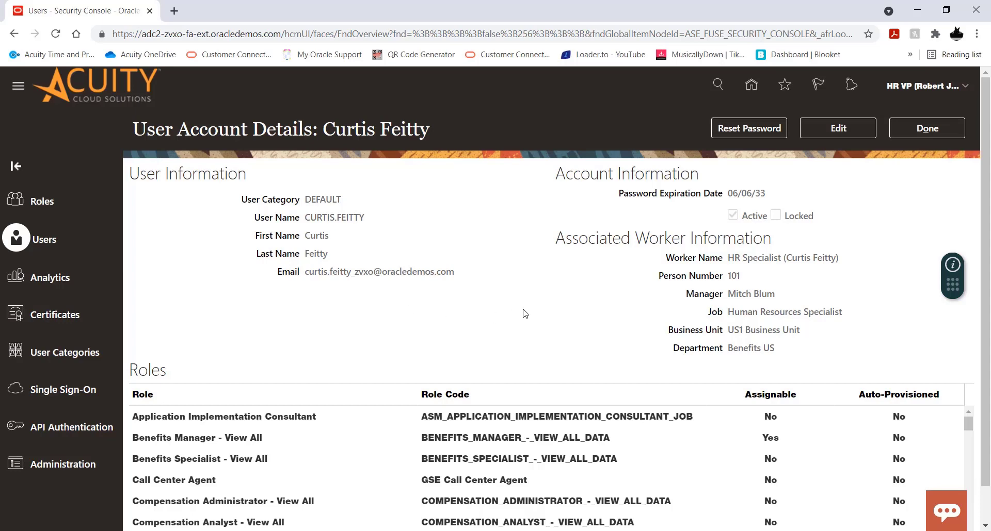
pyautogui.scroll(-1, 525, 313)
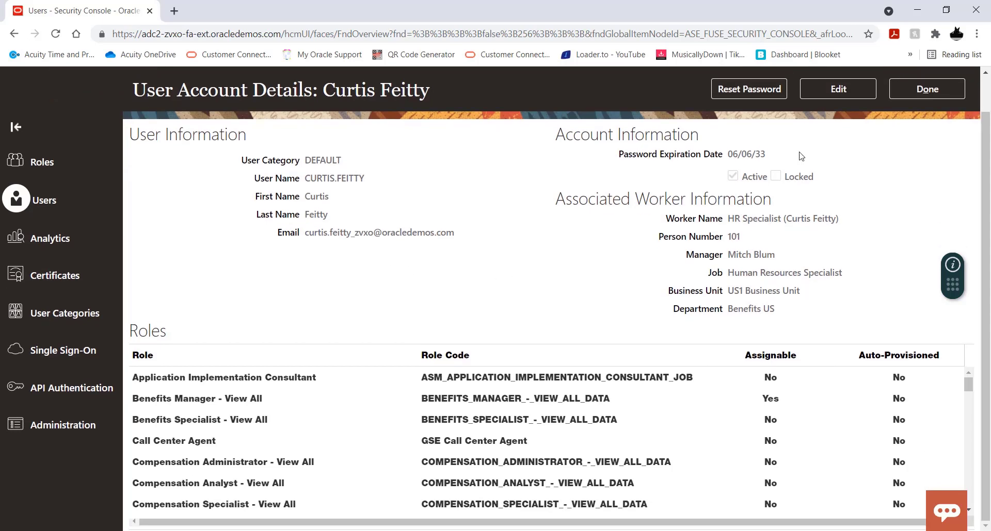
pyautogui.click(845, 89)
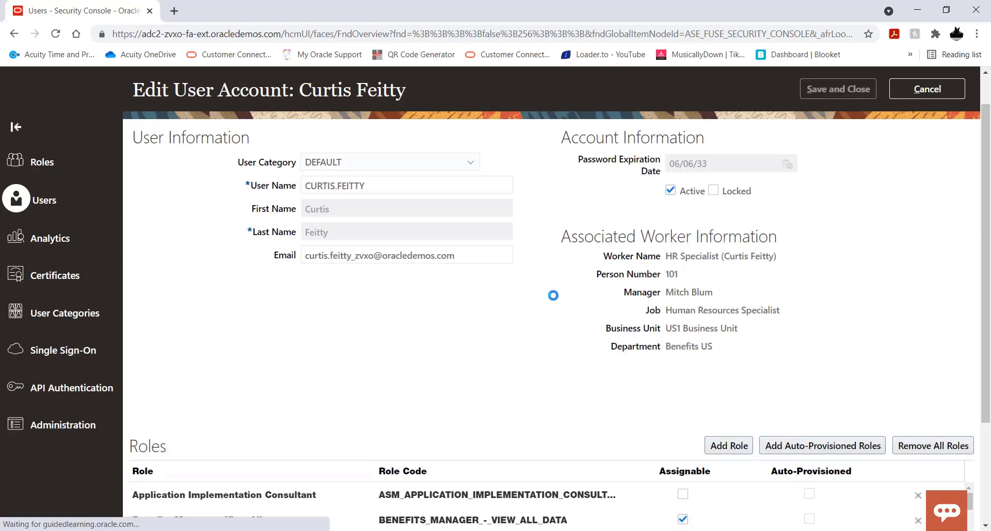
pyautogui.scroll(-3, 555, 298)
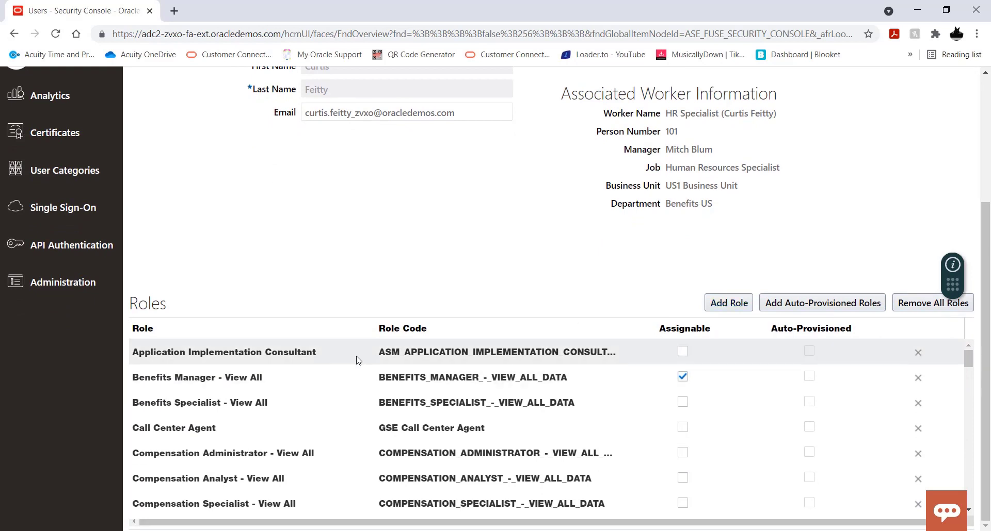
pyautogui.scroll(-3, 320, 358)
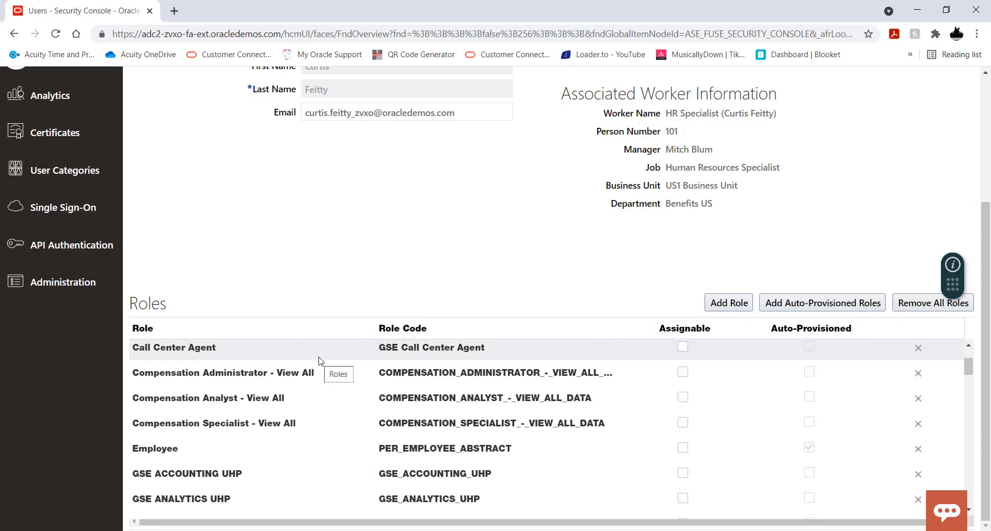
pyautogui.scroll(-3, 318, 361)
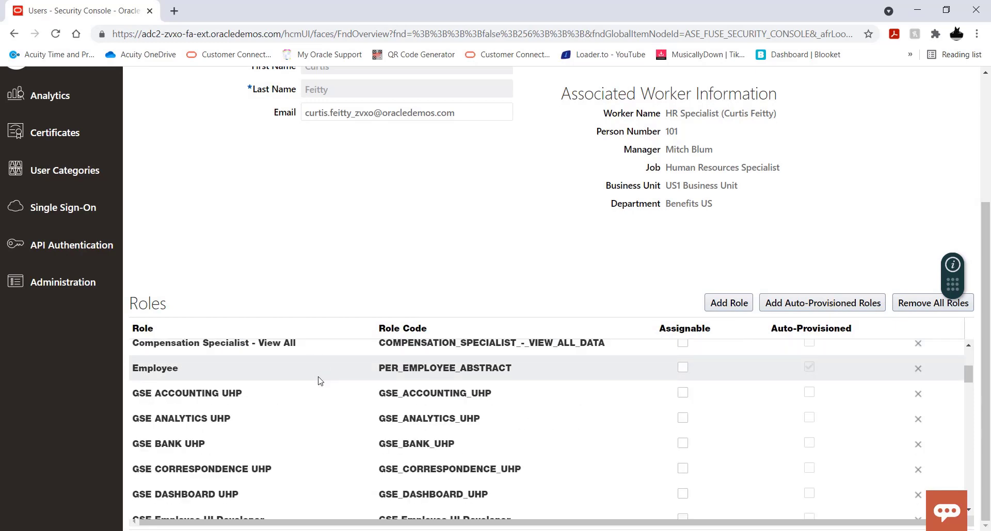
pyautogui.scroll(-3, 320, 382)
pyautogui.scroll(-6, 320, 382)
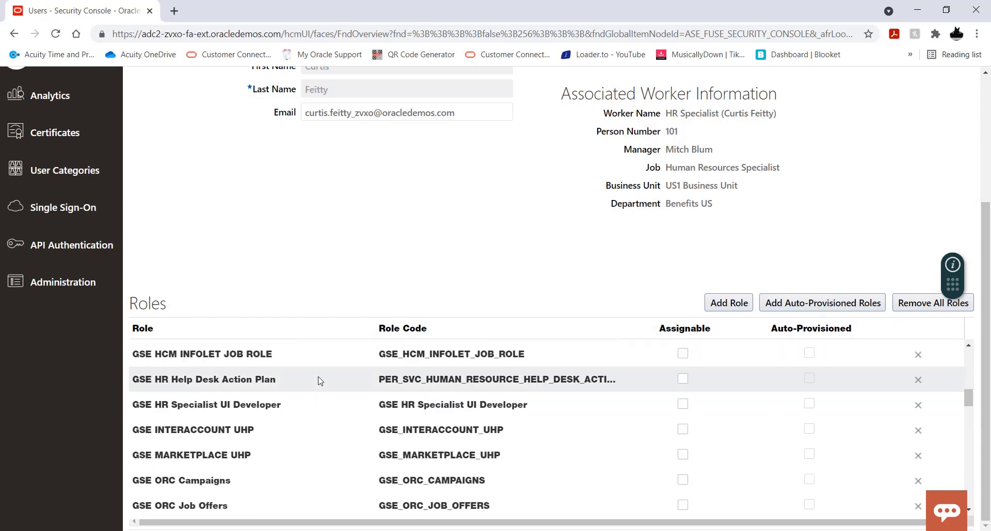
pyautogui.scroll(-3, 320, 382)
pyautogui.scroll(-3, 320, 381)
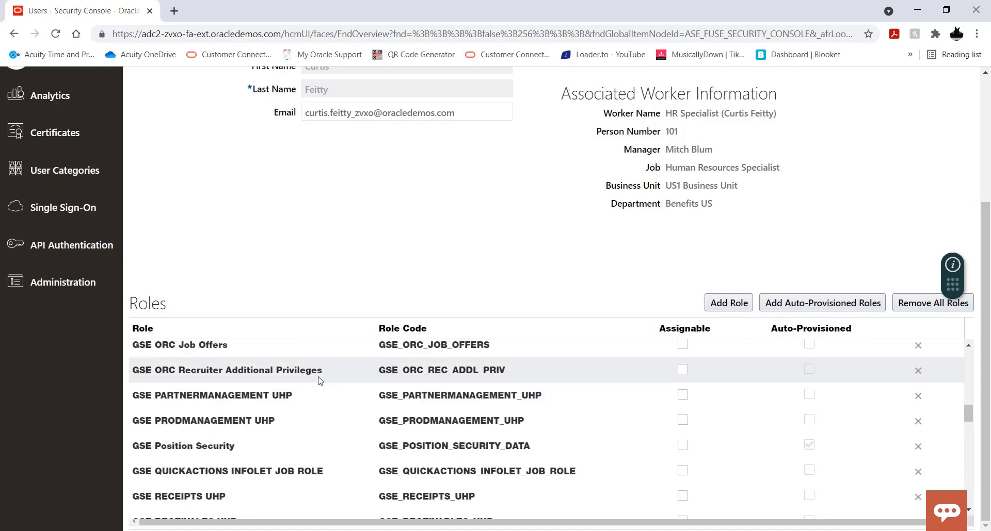
pyautogui.scroll(-6, 320, 381)
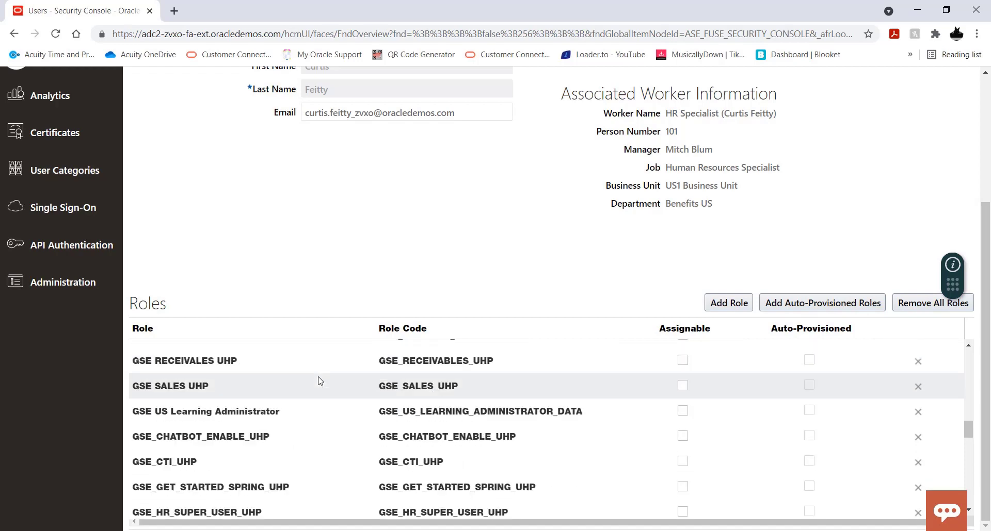
pyautogui.scroll(-3, 320, 381)
pyautogui.scroll(-3, 320, 381)
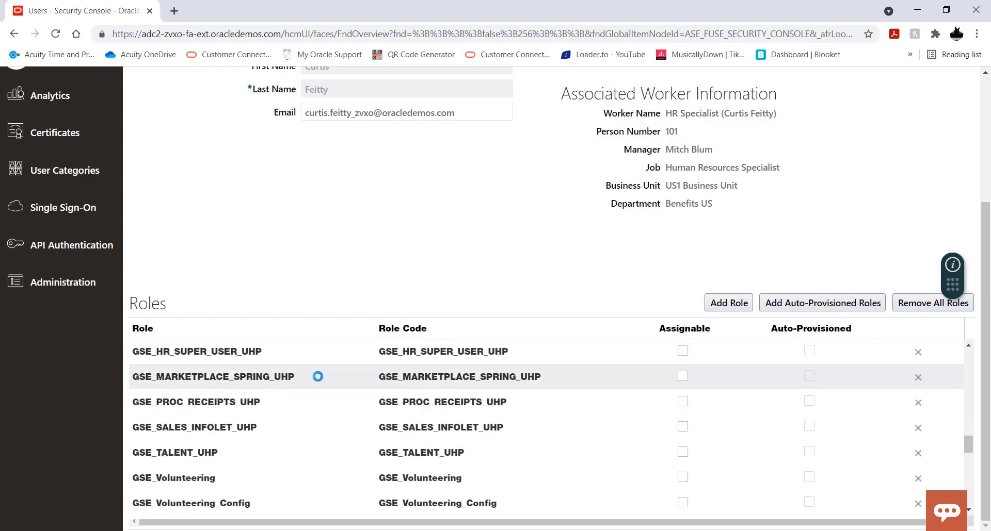
pyautogui.scroll(-3, 320, 381)
pyautogui.scroll(-3, 320, 381)
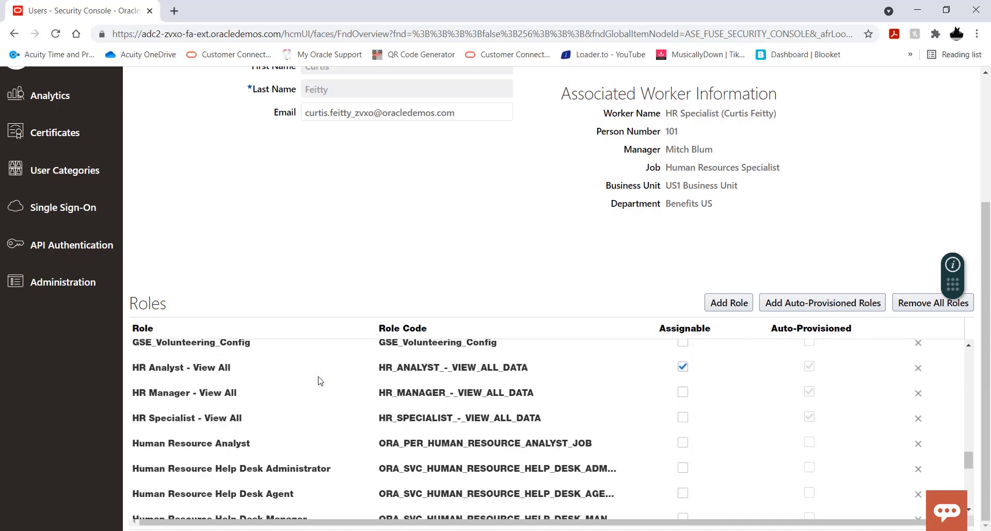
pyautogui.scroll(-3, 320, 381)
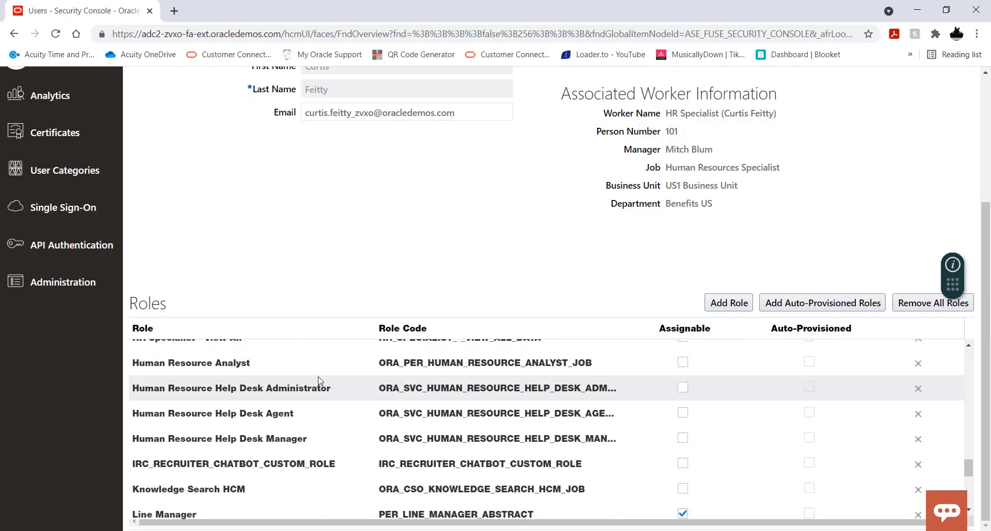
pyautogui.scroll(-3, 320, 381)
pyautogui.scroll(-8, 320, 381)
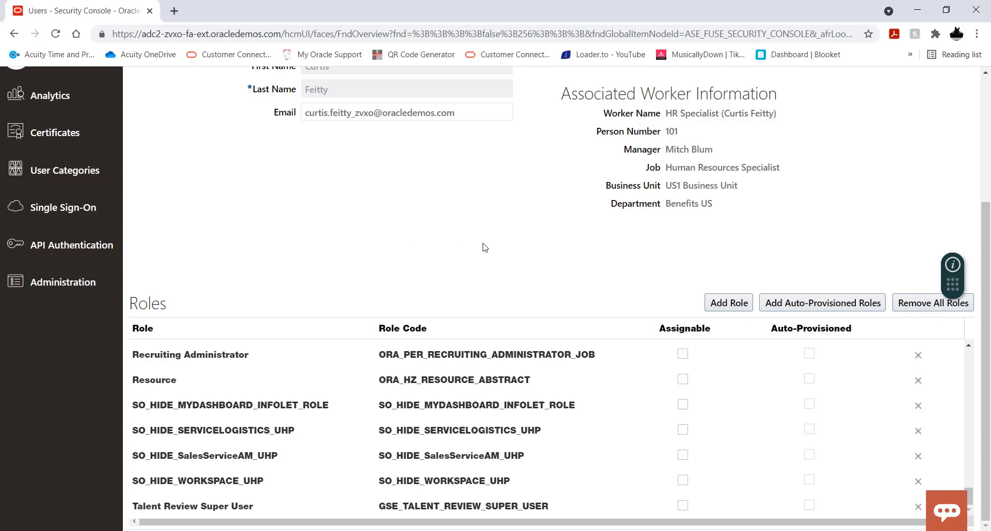
# Step: Add the Learning Specialist role (ORA_WLF_LEARNING_SPECIALIST_JOB) to the user account
pyautogui.click(729, 303)
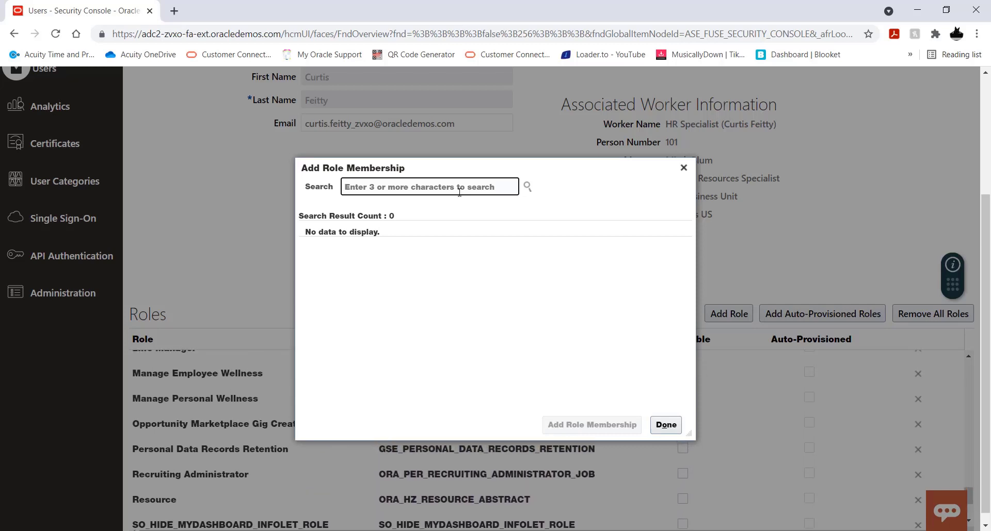
pyautogui.write('learning')
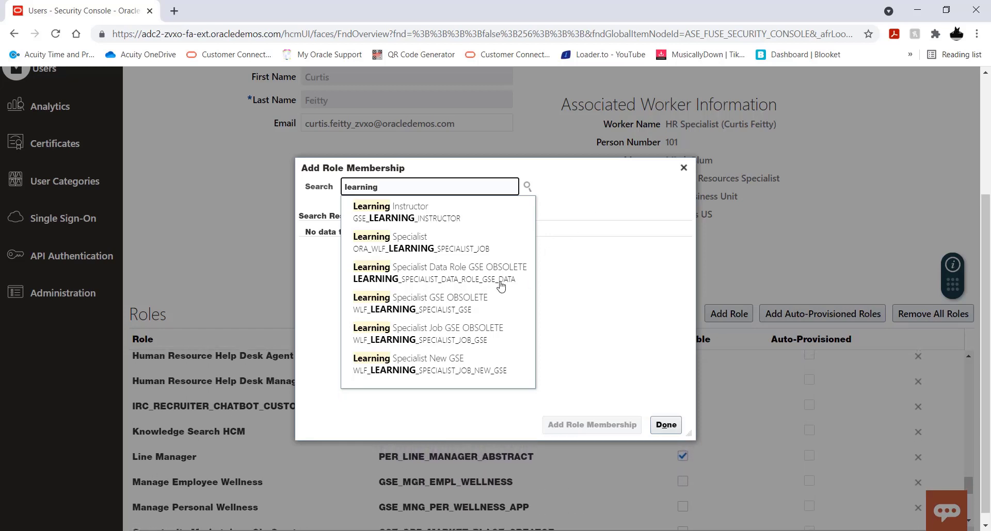
pyautogui.click(424, 251)
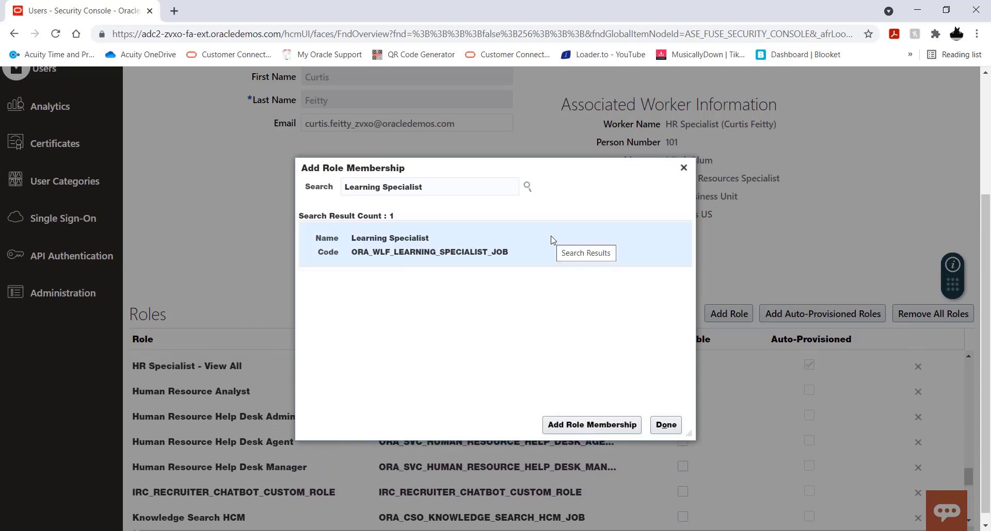
pyautogui.click(574, 426)
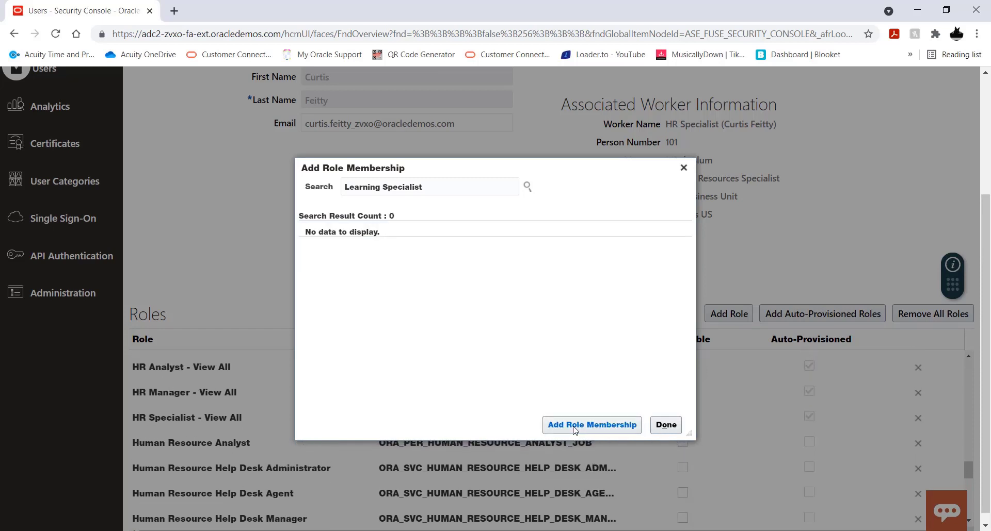
pyautogui.click(666, 426)
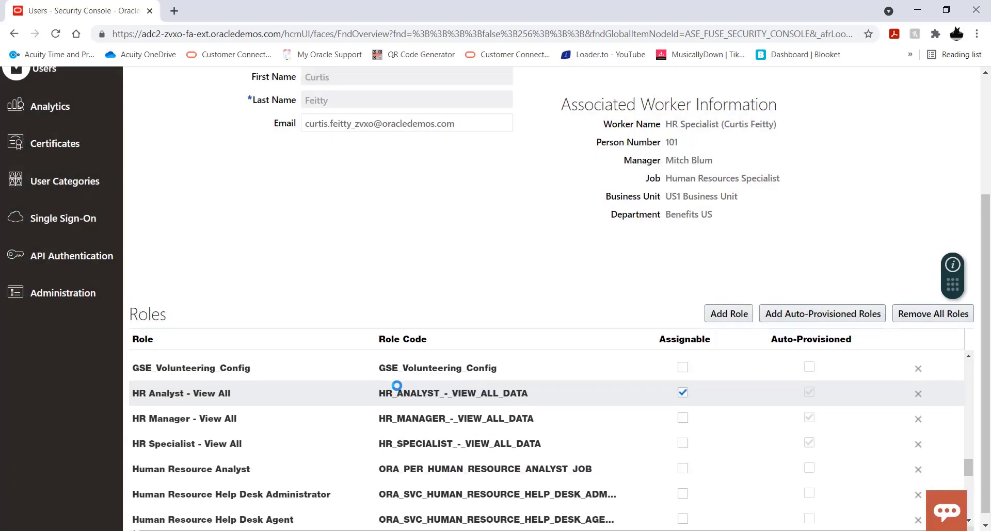
# Step: Check the roles list for the Learning Specialist entry, and save and close the edited user account
pyautogui.scroll(15, 319, 422)
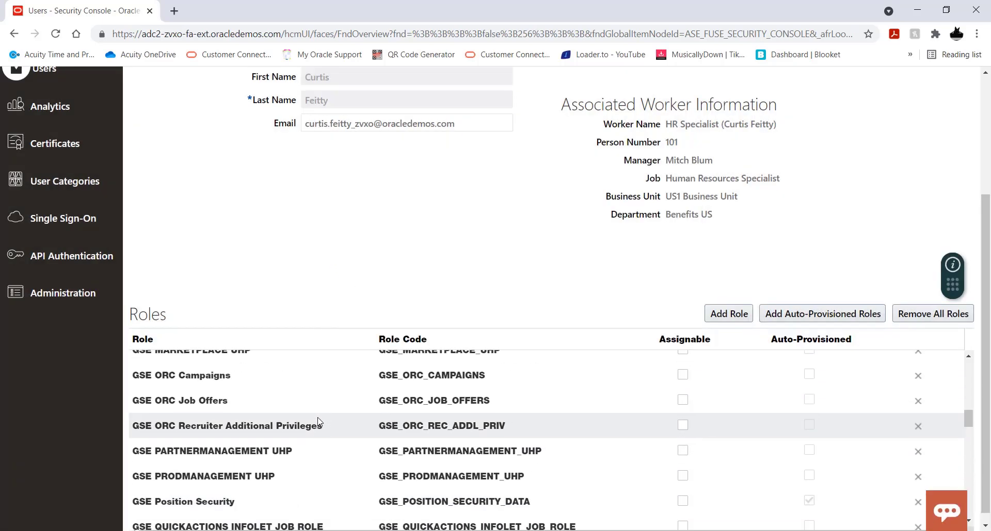
pyautogui.scroll(-4, 345, 384)
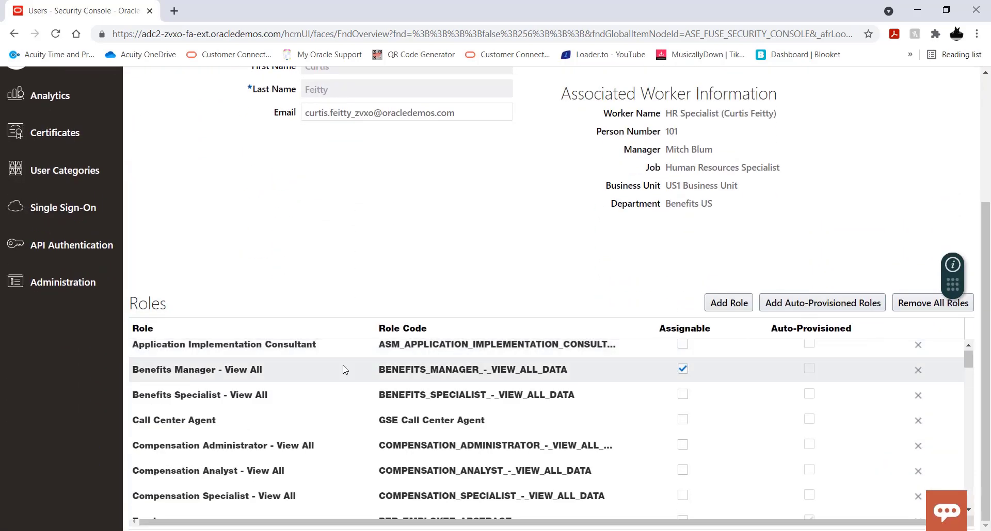
pyautogui.scroll(-5, 346, 369)
pyautogui.scroll(-7, 344, 369)
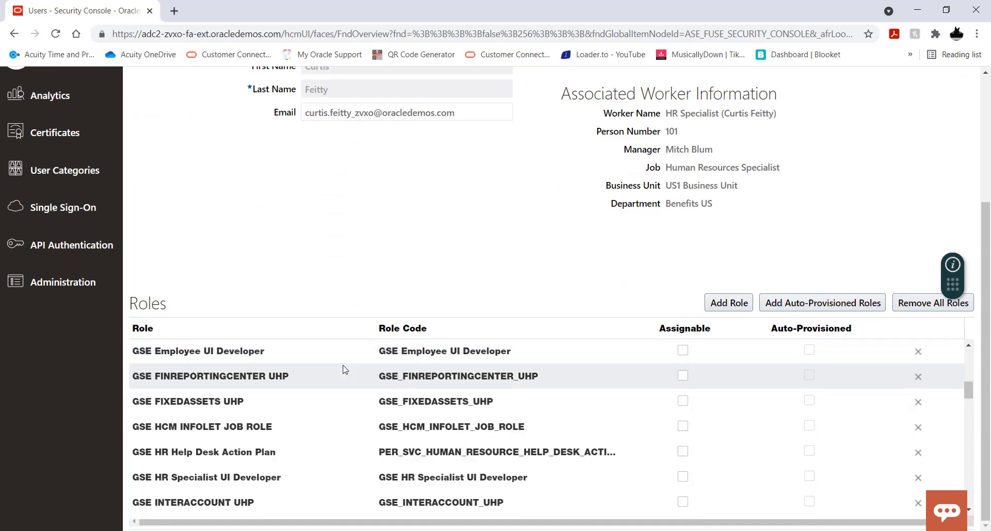
pyautogui.scroll(-10, 345, 370)
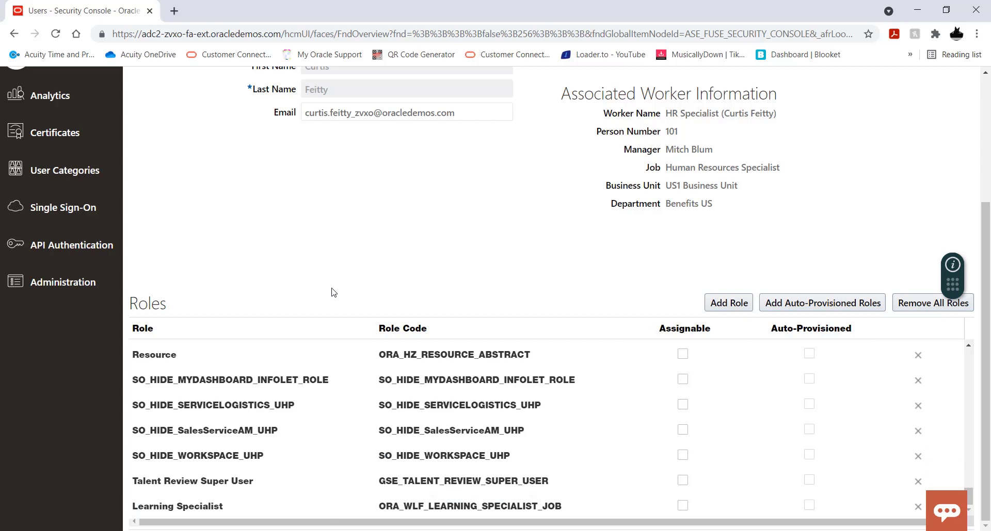
pyautogui.scroll(1, 374, 303)
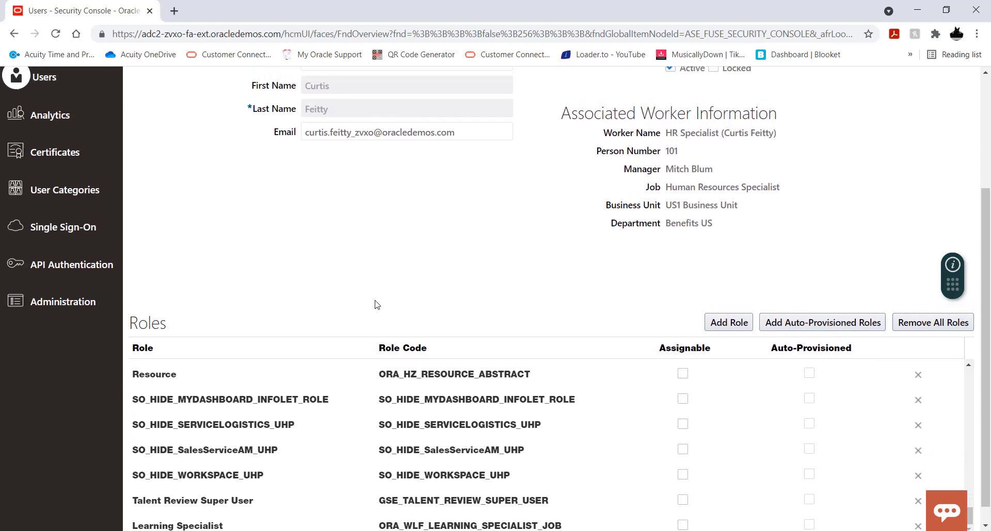
pyautogui.scroll(2, 421, 330)
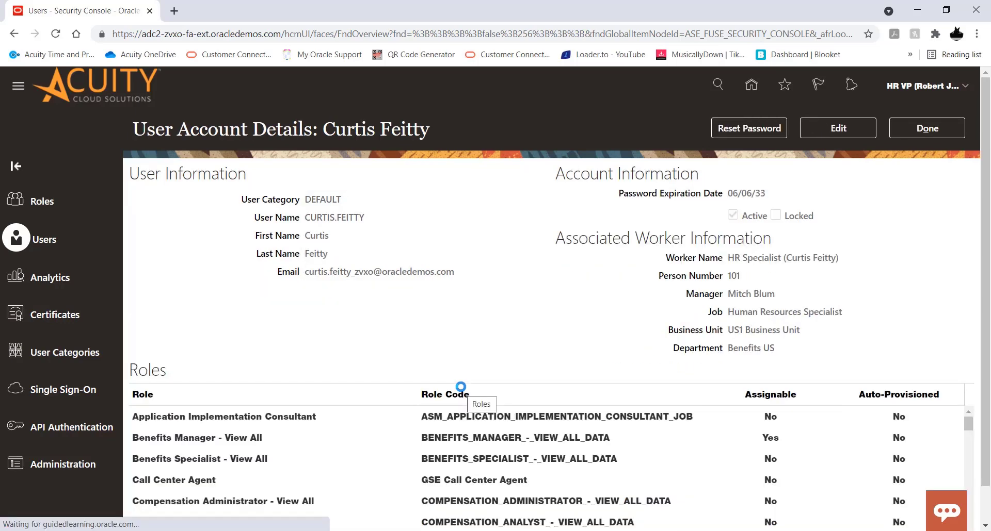
# Step: Check the saved account's roles list for the Learning Specialist role and close the account details
pyautogui.scroll(-1, 372, 320)
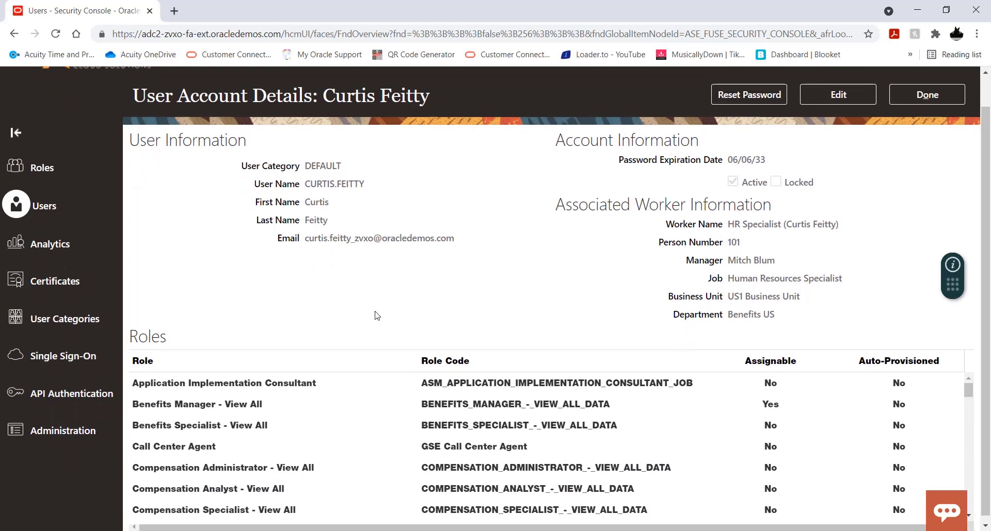
pyautogui.scroll(-10, 325, 391)
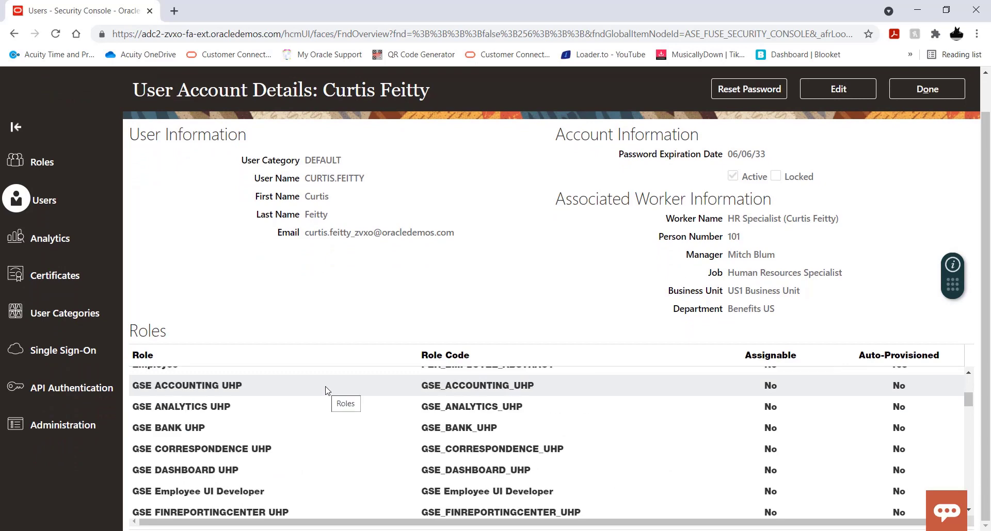
pyautogui.scroll(-5, 325, 386)
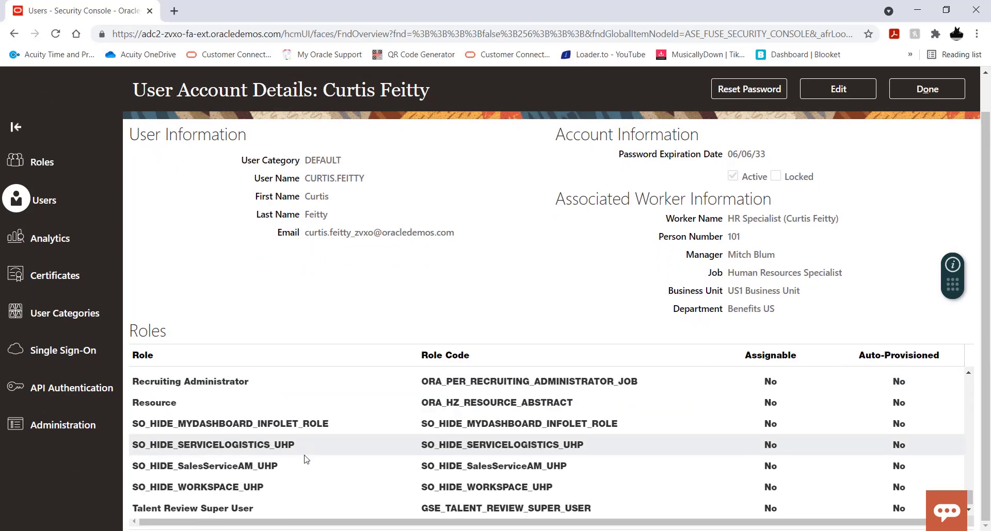
pyautogui.scroll(5, 303, 469)
pyautogui.scroll(2, 302, 472)
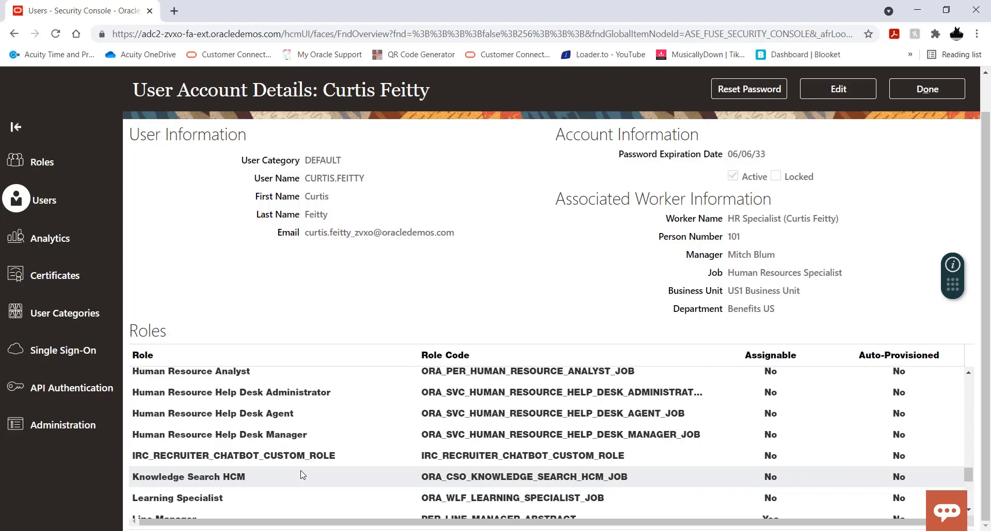
pyautogui.scroll(-2, 301, 472)
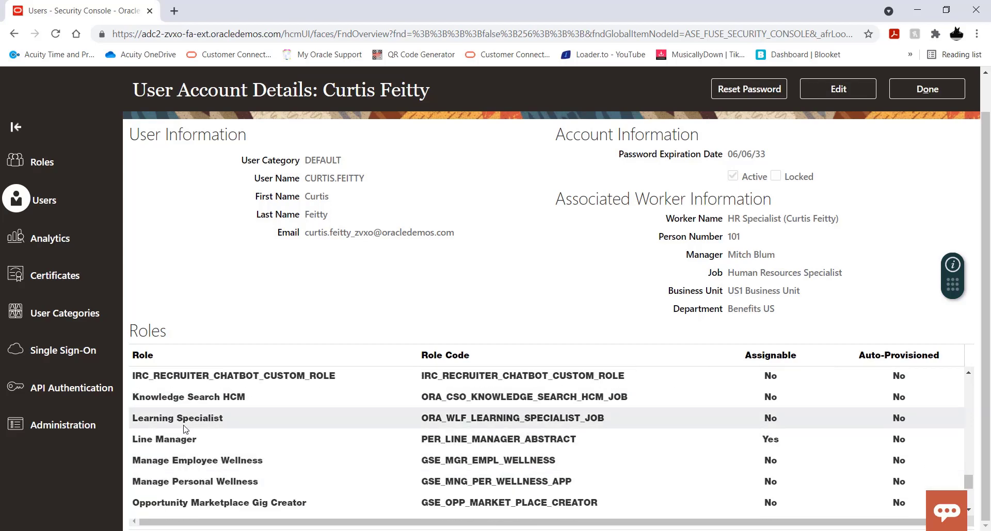
pyautogui.scroll(3, 374, 449)
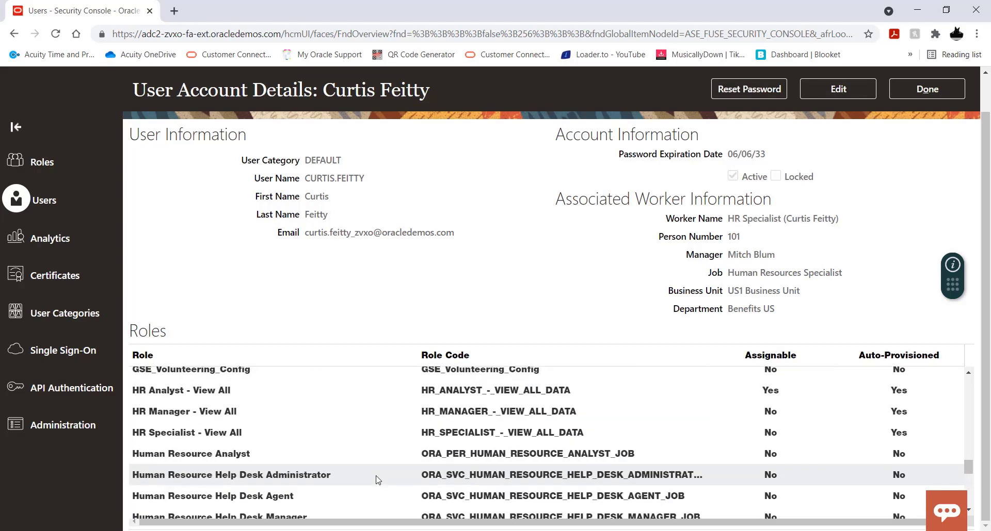
pyautogui.scroll(2, 408, 327)
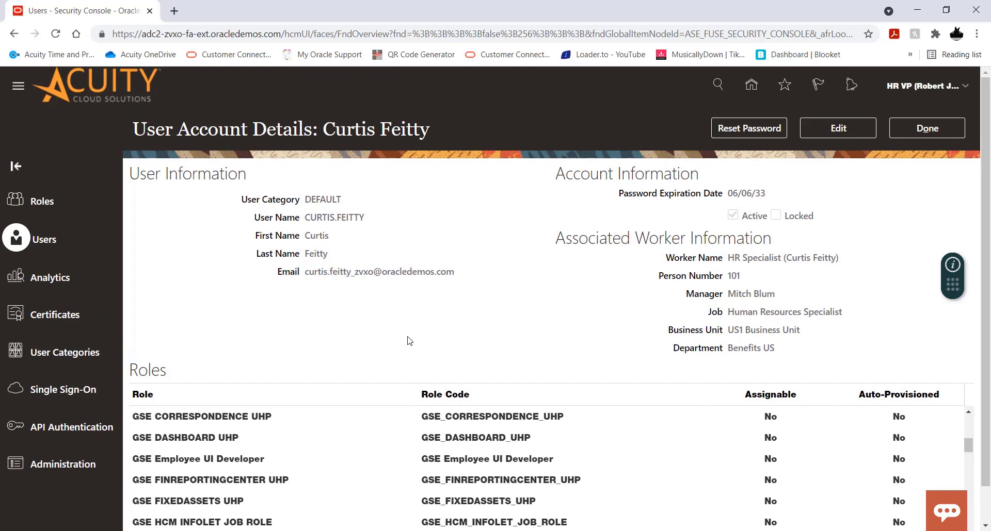
pyautogui.click(931, 132)
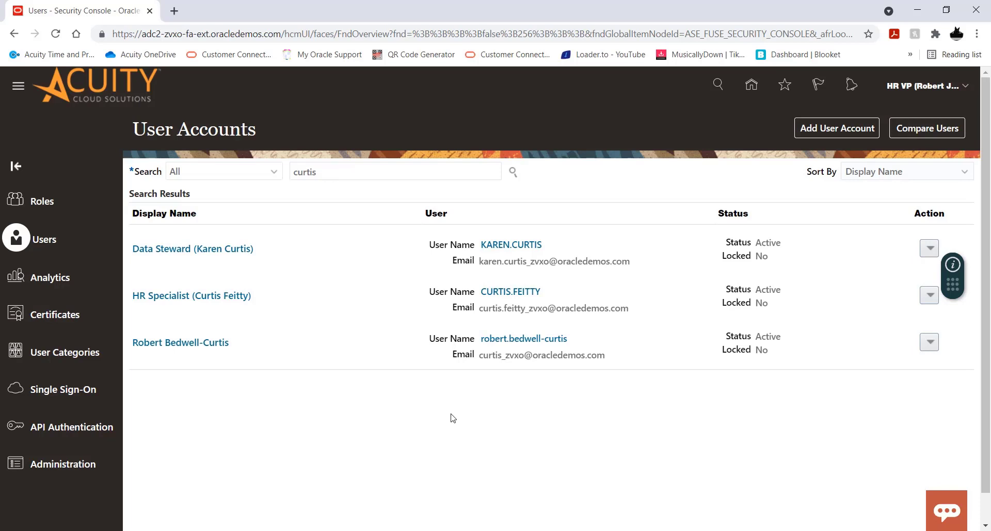
# Step: Sign out of the HR VP's session and confirm the single sign-off
pyautogui.click(931, 88)
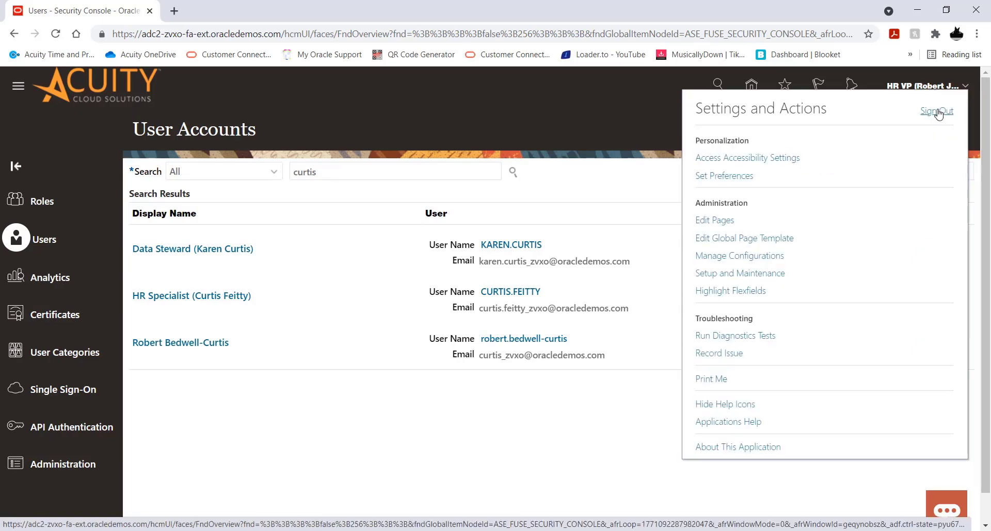
pyautogui.click(938, 113)
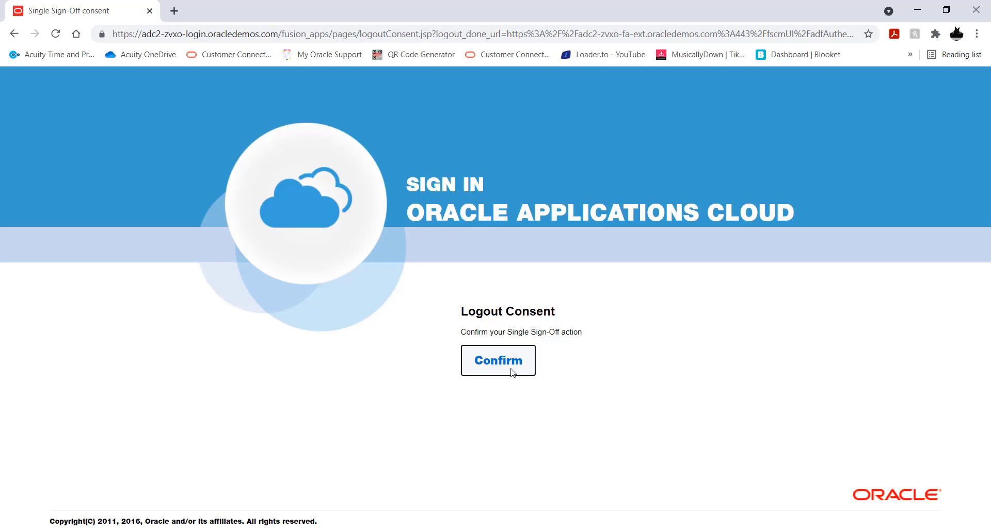
pyautogui.click(527, 374)
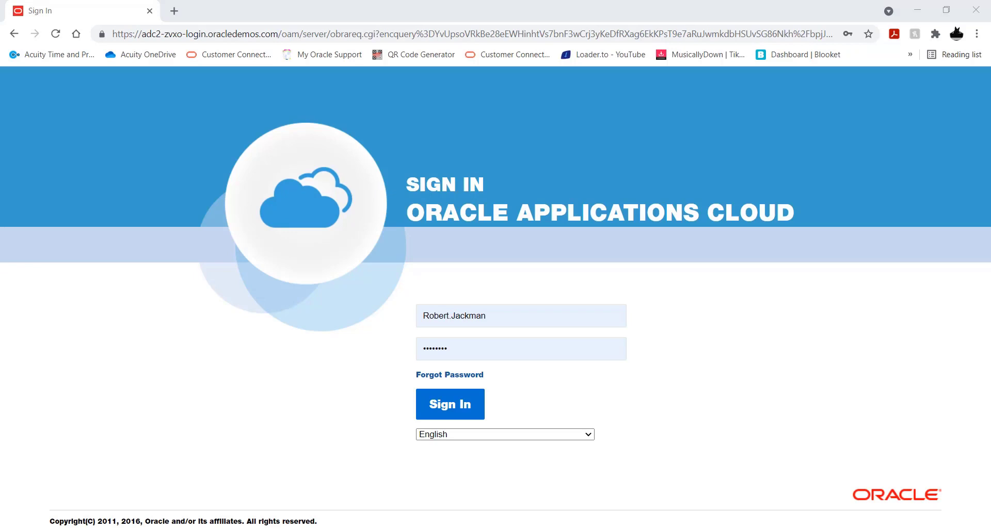
# Step: Sign in with the HR Specialist's user name and account password, and save the login in the browser
pyautogui.click(488, 315)
pyautogui.hotkey('ctrl', 'v')
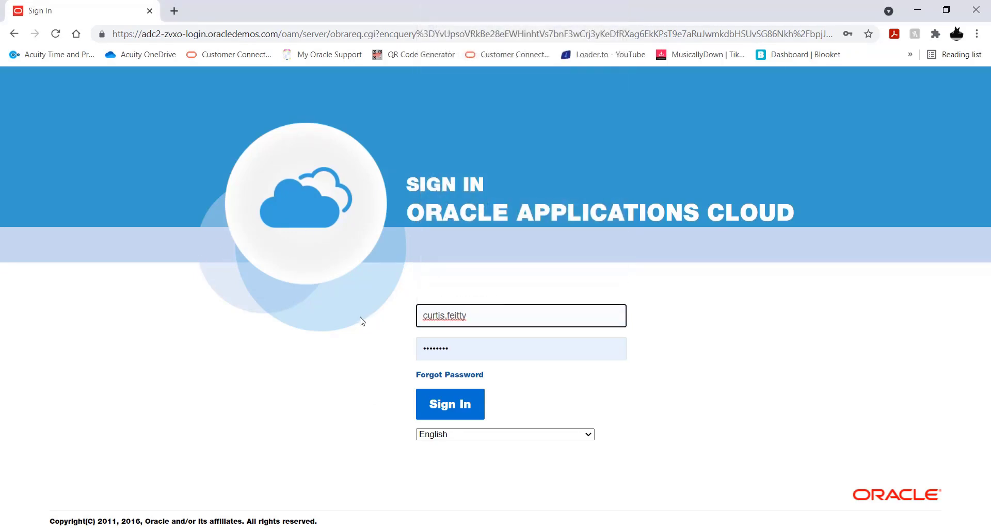
pyautogui.click(361, 321)
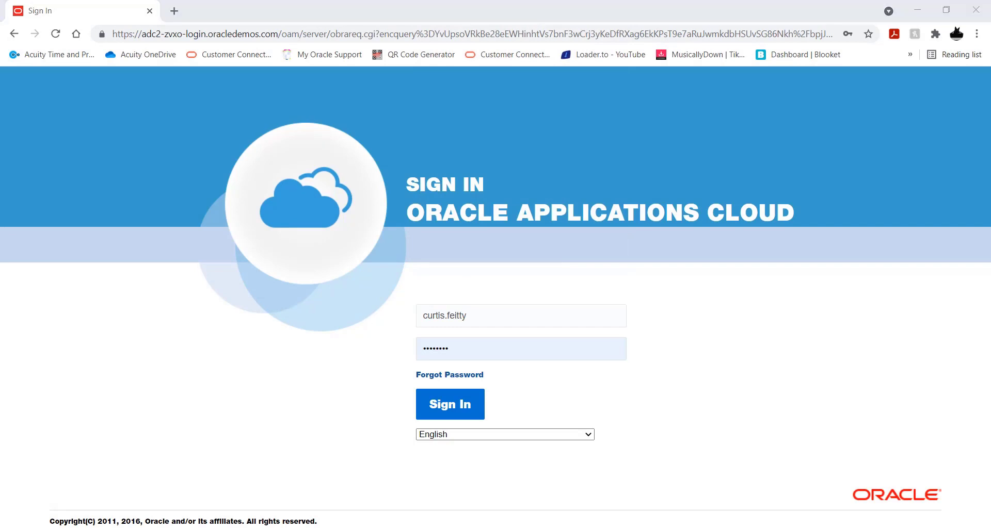
pyautogui.click(485, 347)
pyautogui.click(351, 355)
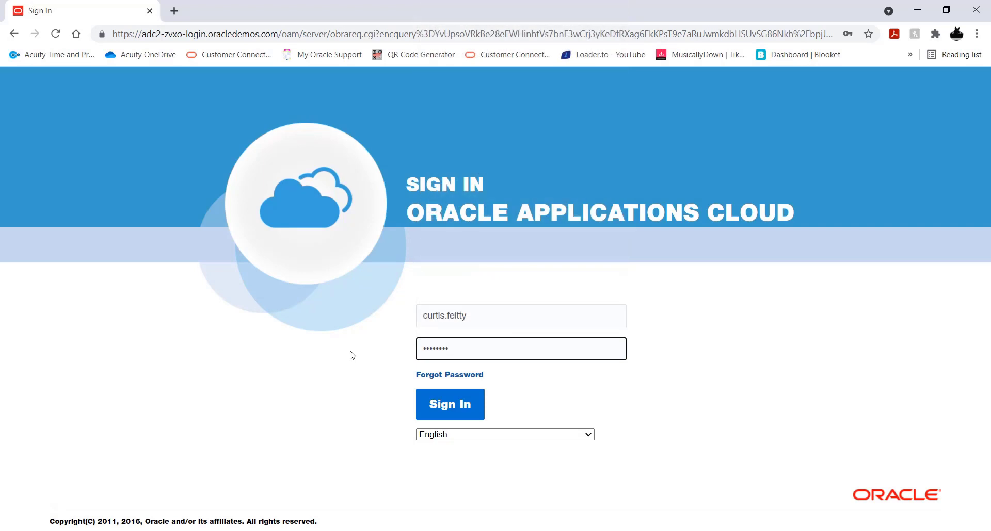
pyautogui.click(447, 413)
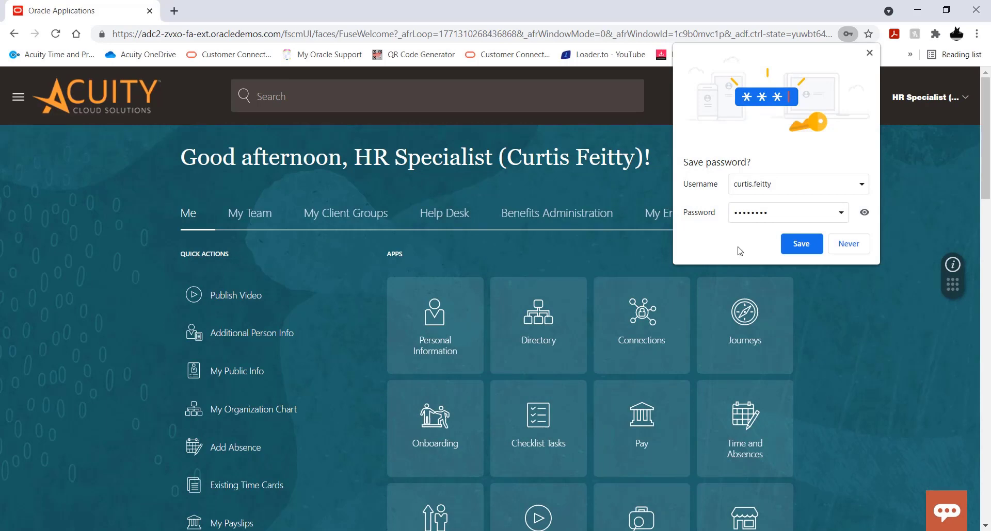
pyautogui.click(786, 244)
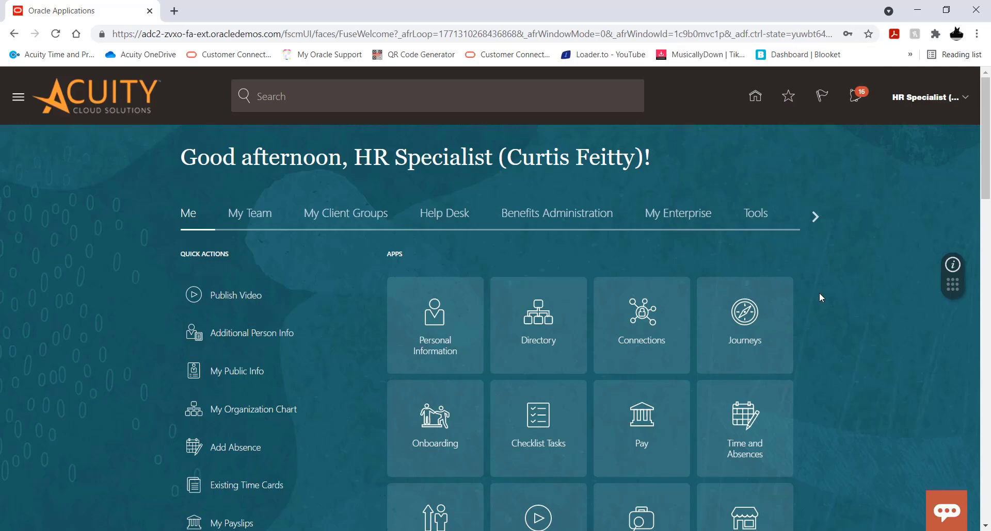
# Step: Examine the apps offered to the HR Specialist under My Client Groups and Me, looking for Learning in each group
pyautogui.scroll(-1, 819, 292)
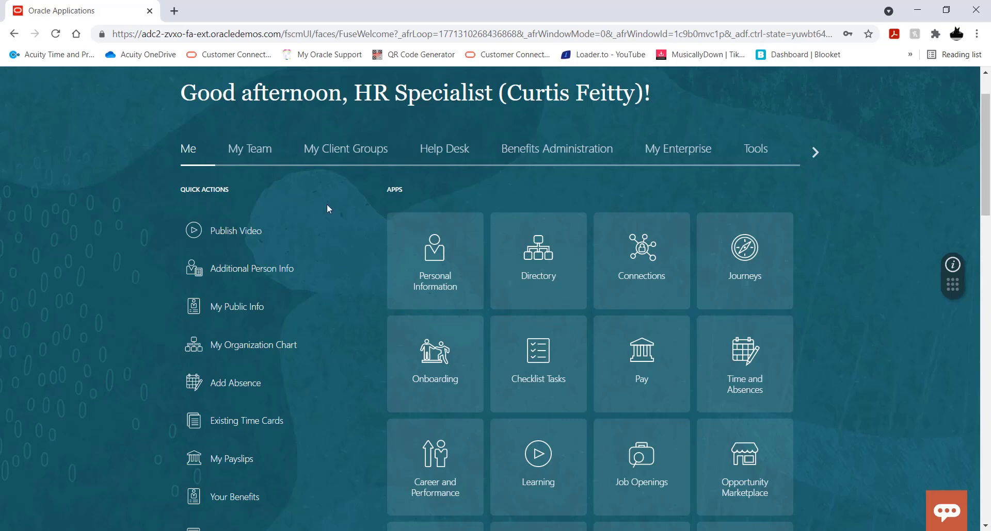
pyautogui.click(351, 154)
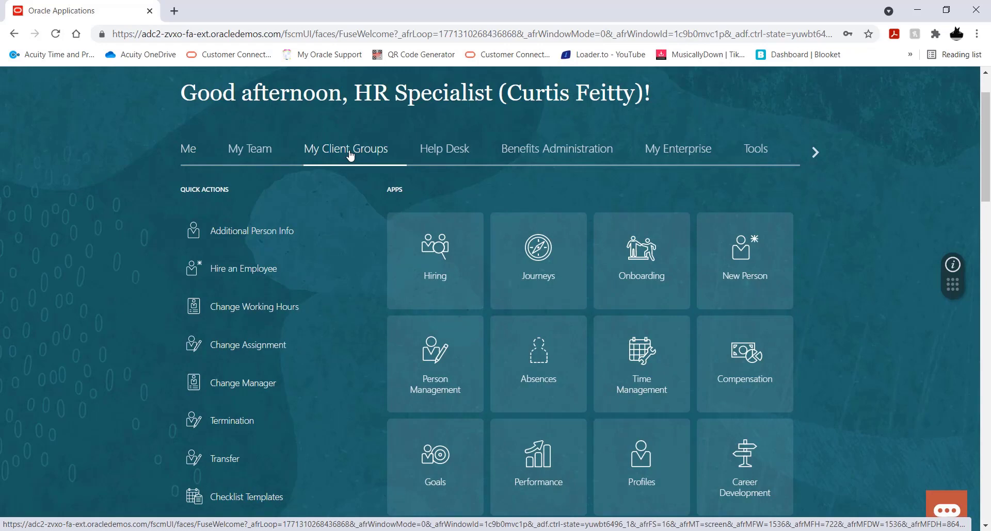
pyautogui.scroll(-4, 802, 261)
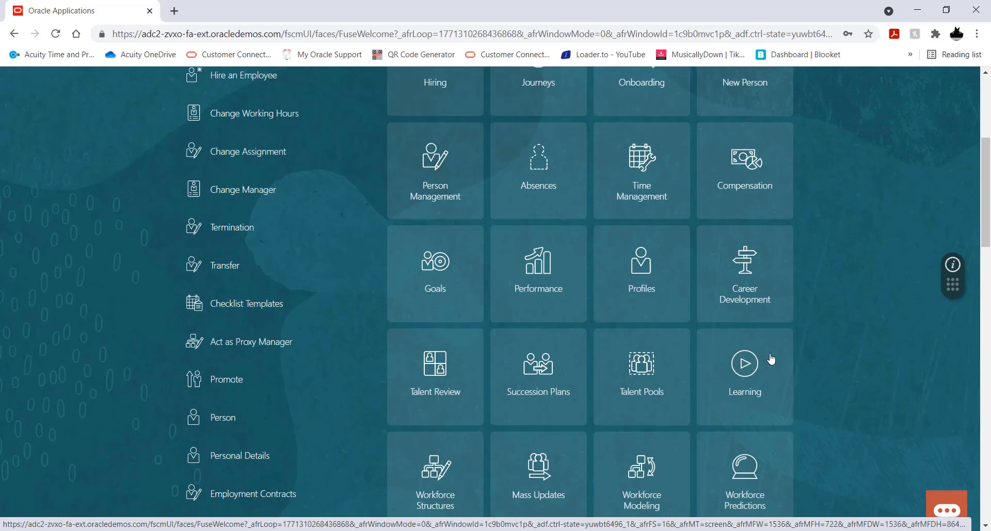
pyautogui.scroll(5, 829, 379)
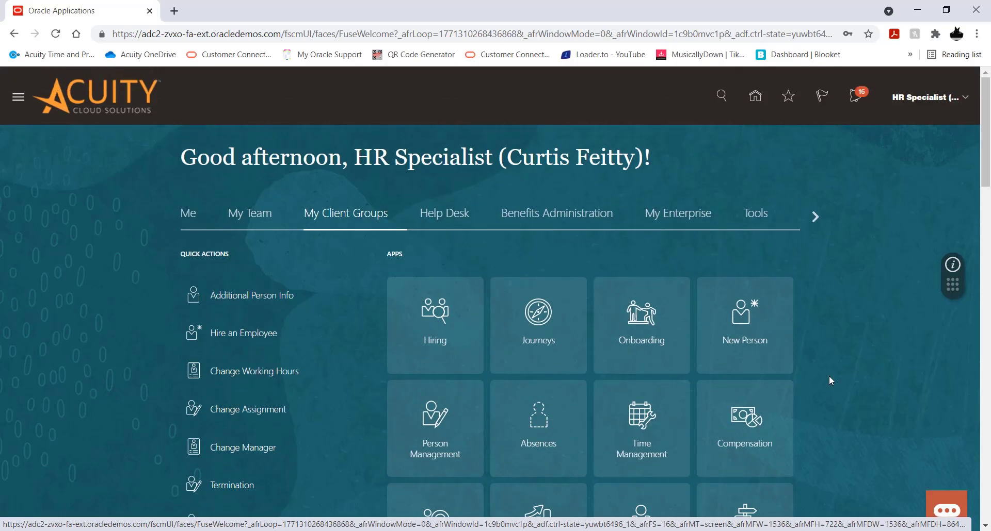
pyautogui.click(187, 218)
pyautogui.scroll(-3, 847, 285)
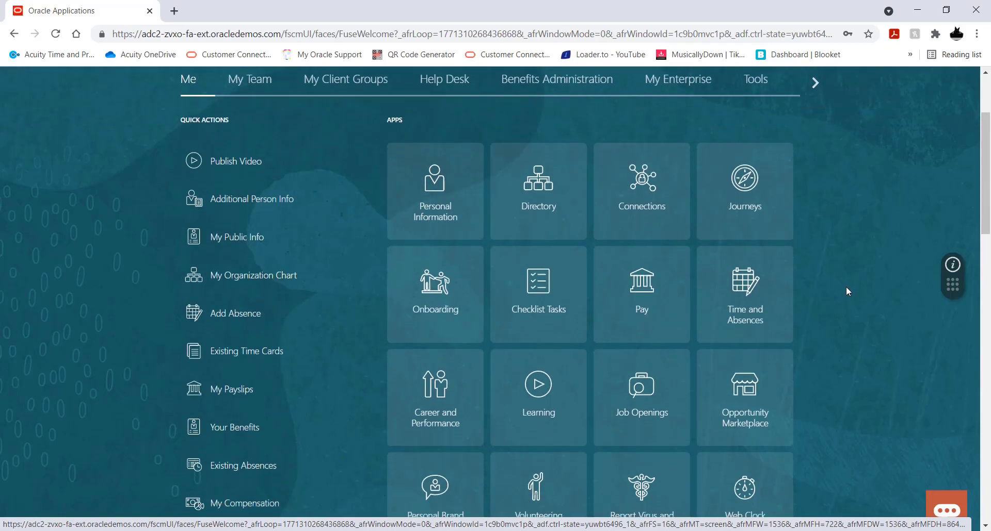
pyautogui.scroll(-4, 846, 286)
pyautogui.scroll(2, 553, 368)
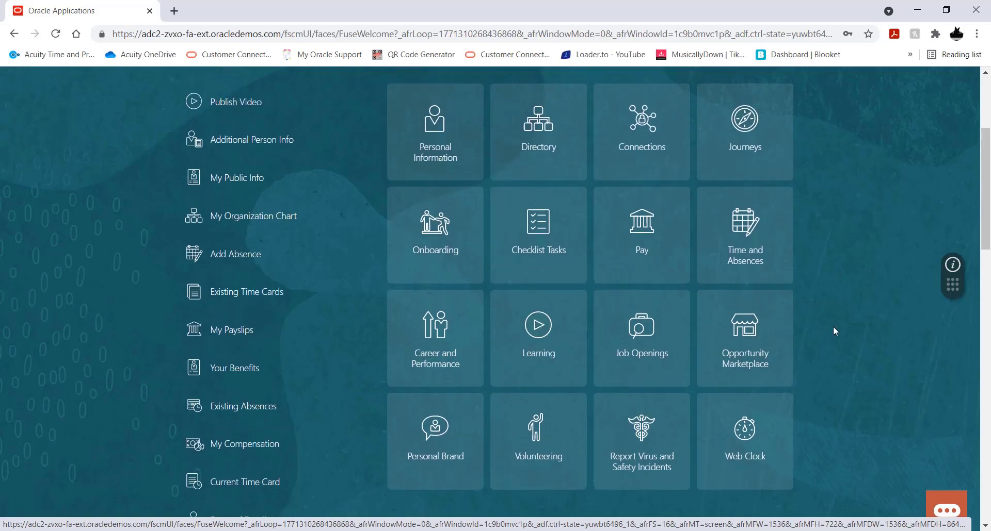
pyautogui.scroll(3, 838, 325)
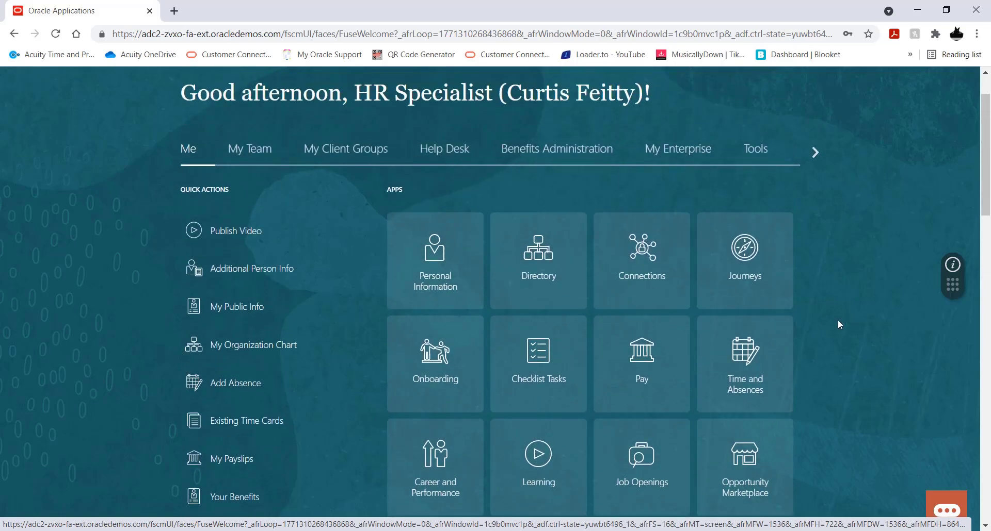
pyautogui.scroll(-2, 838, 324)
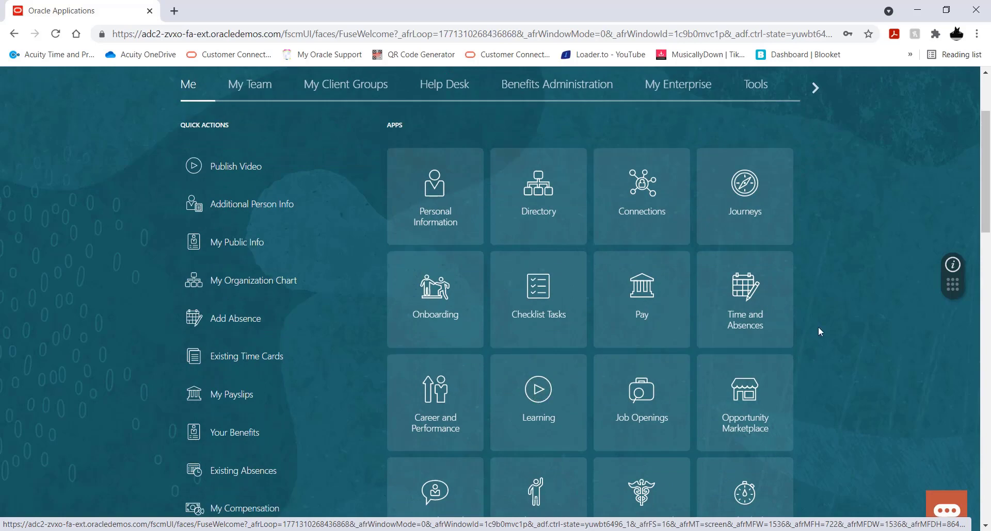
pyautogui.scroll(3, 819, 331)
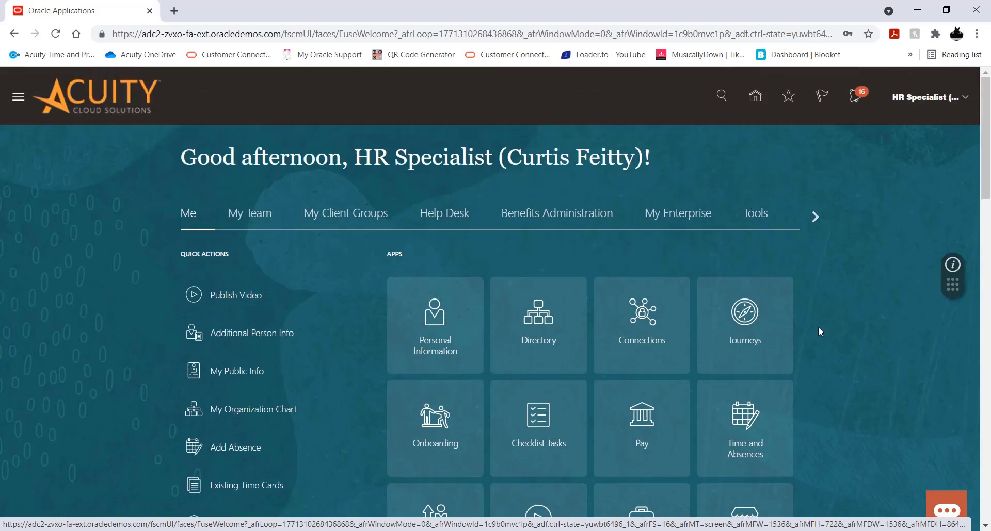
# Step: Open the Learning administration app from the My Client Groups apps
pyautogui.click(344, 222)
pyautogui.scroll(-5, 847, 257)
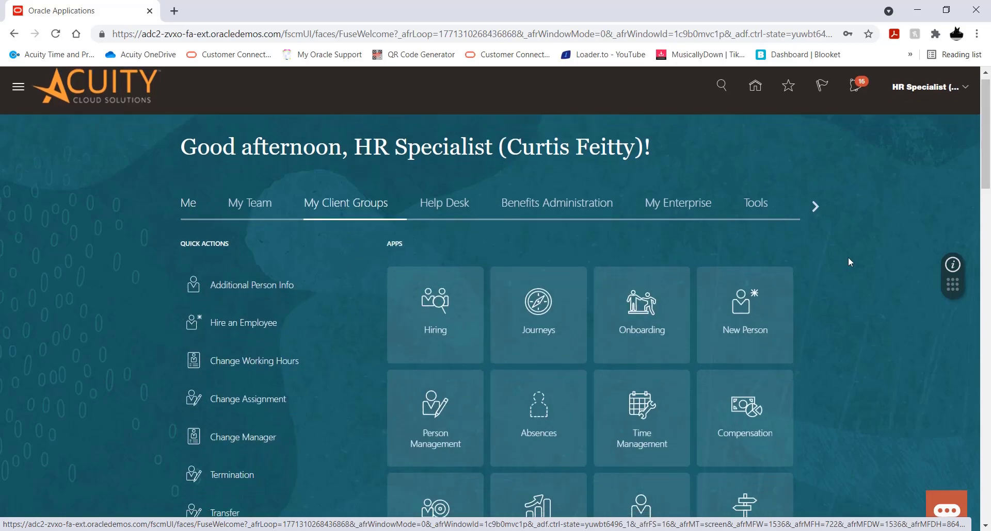
pyautogui.scroll(-2, 847, 257)
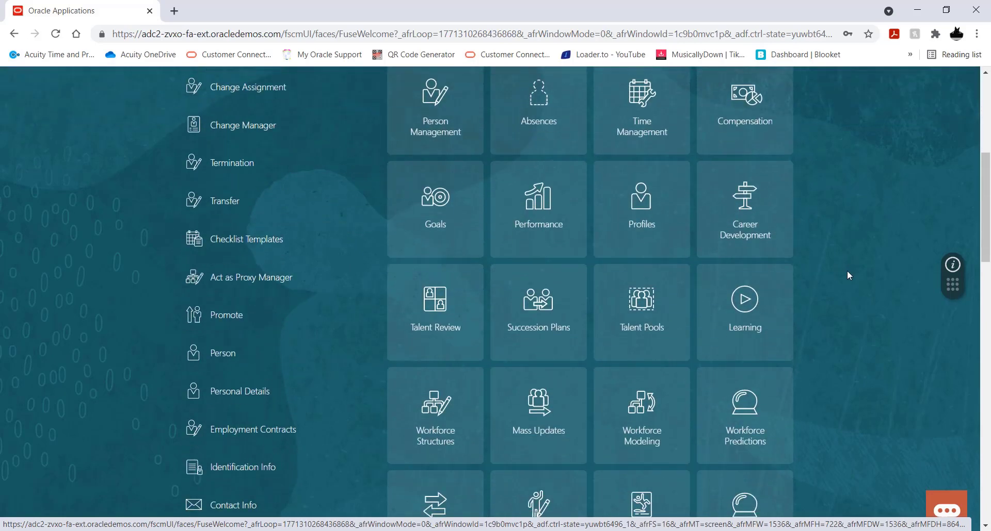
pyautogui.click(751, 303)
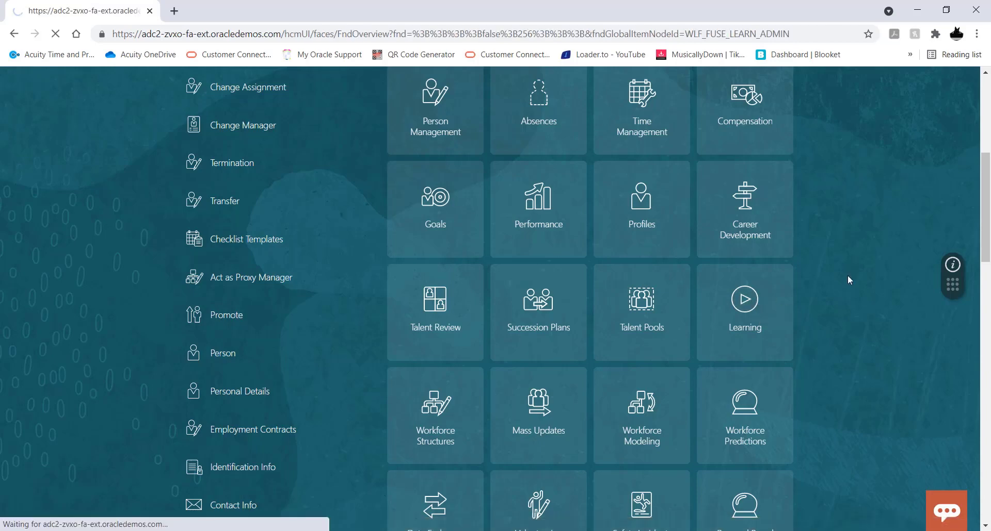